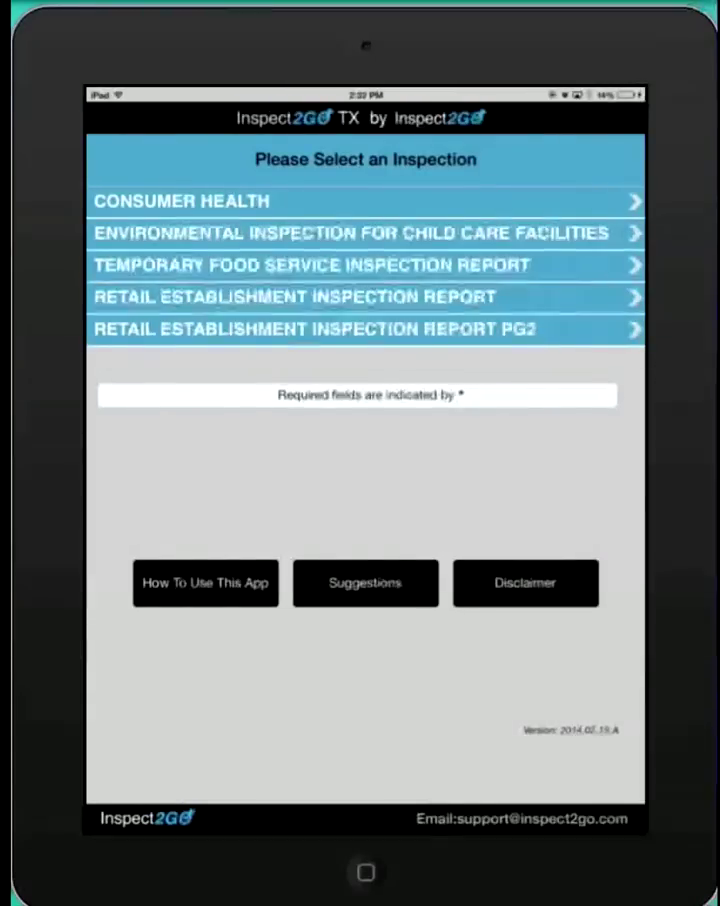
Open the Environmental Inspection for Child Care Facilities form from the inspection list
click(350, 233)
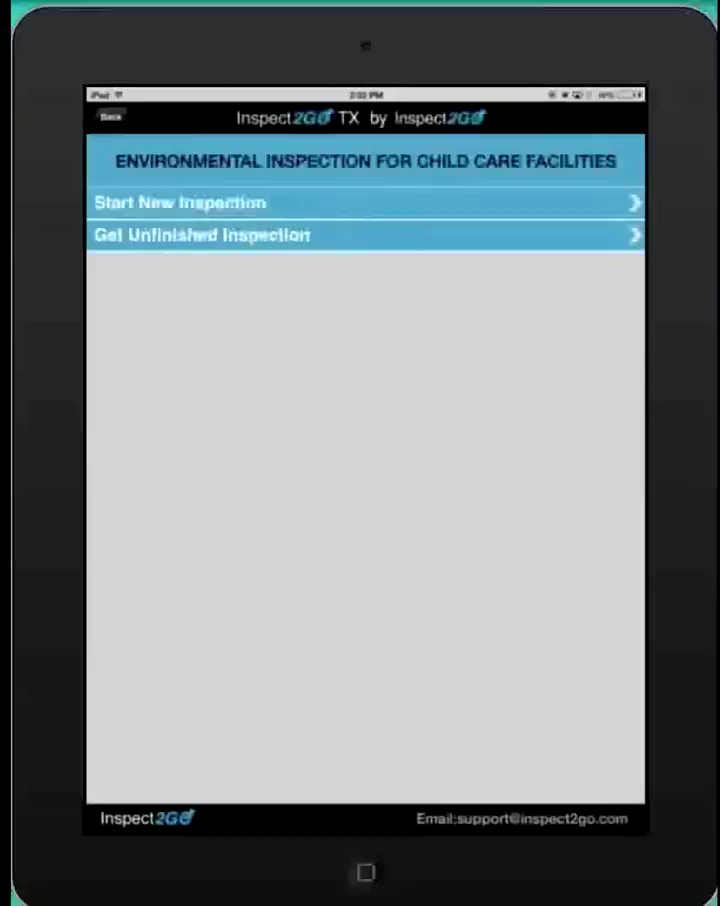
Start a new inspection and enter the daycare's name, address, phone, county and owner
click(180, 202)
text(Jan)
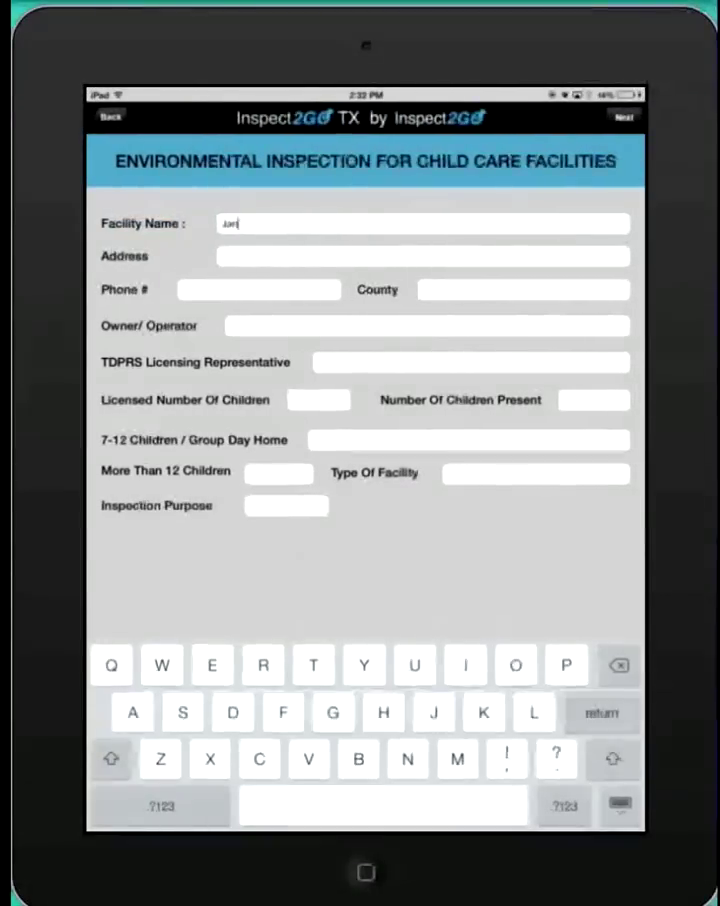
text(e's Daycare)
key(Tab)
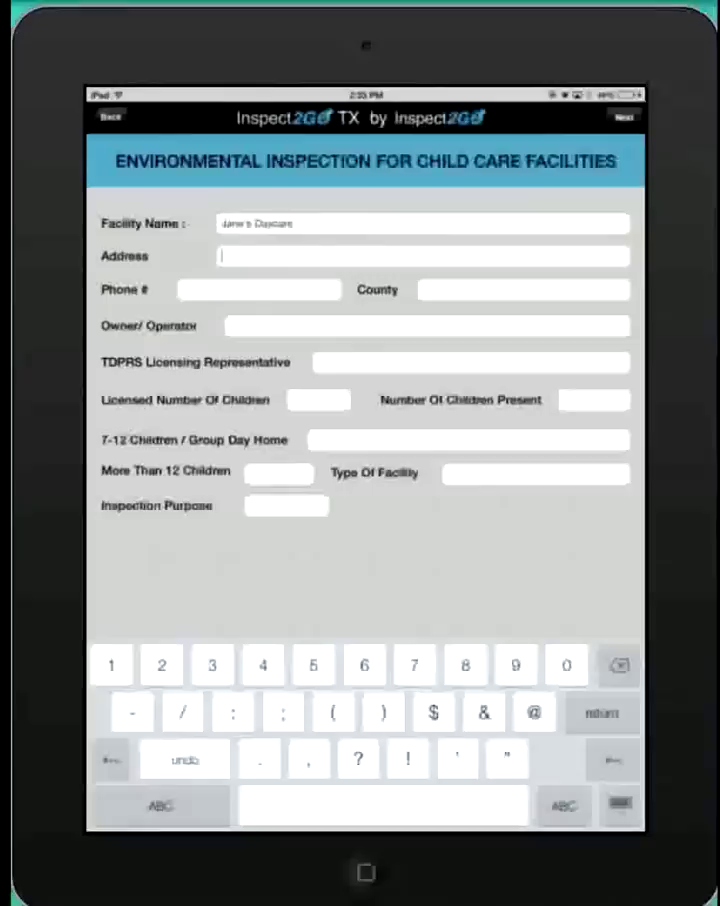
key(Tab)
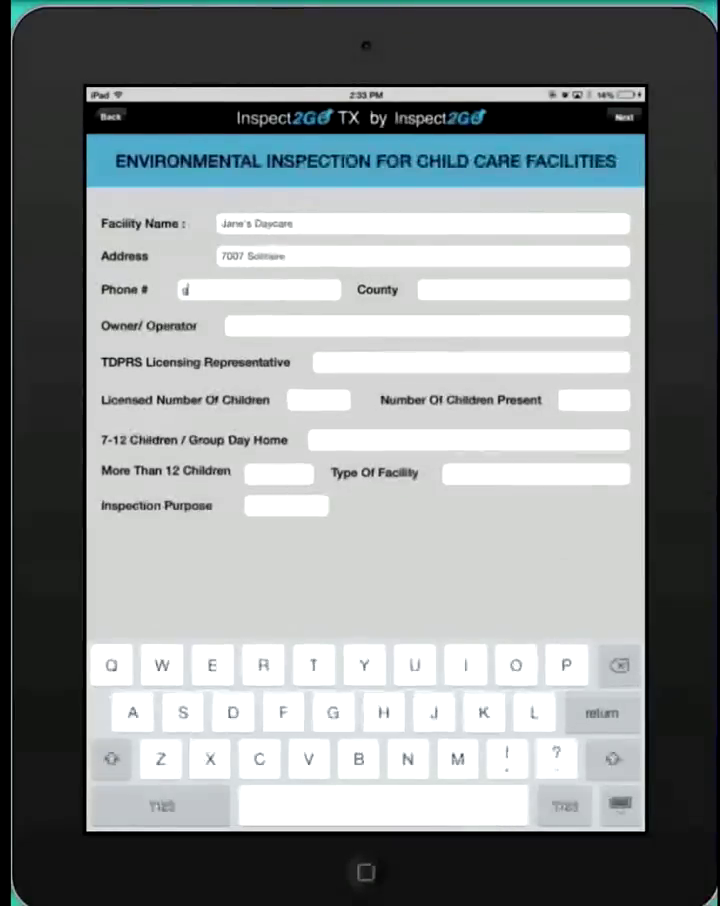
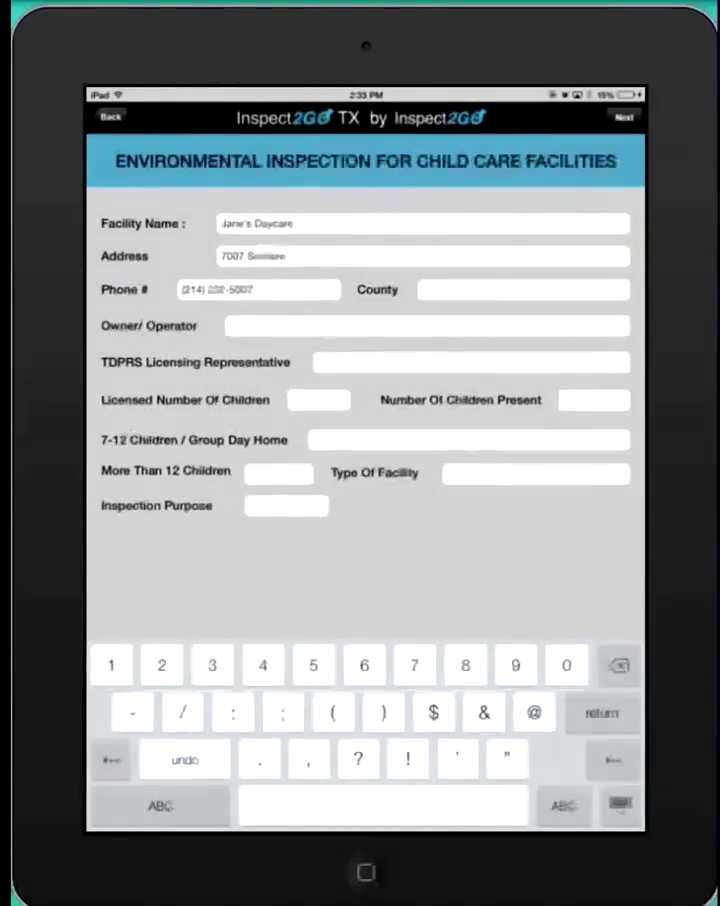
key(Tab)
text(Dallas)
key(Tab)
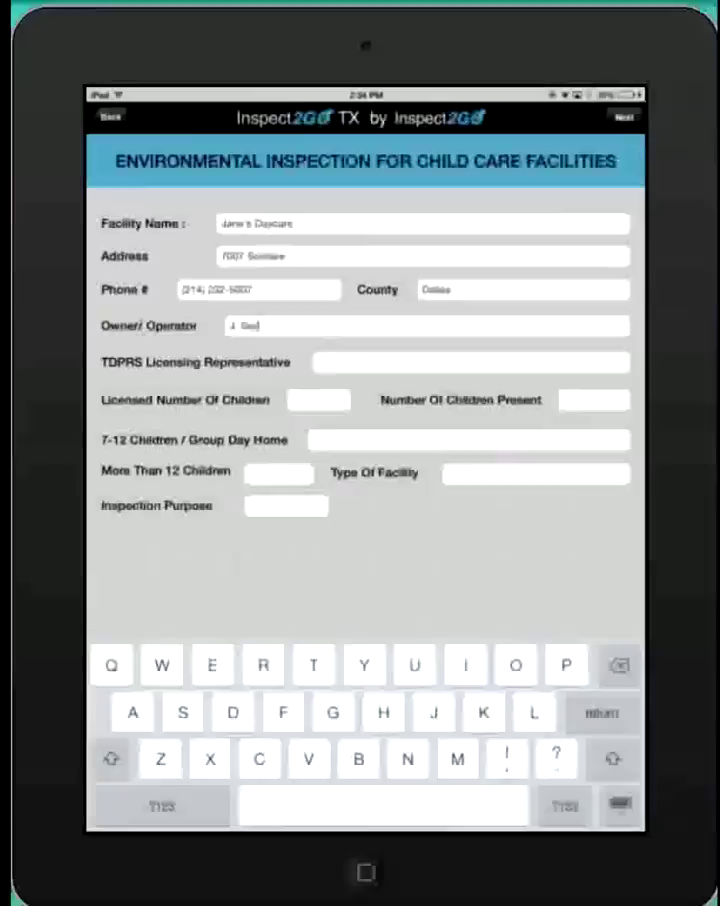
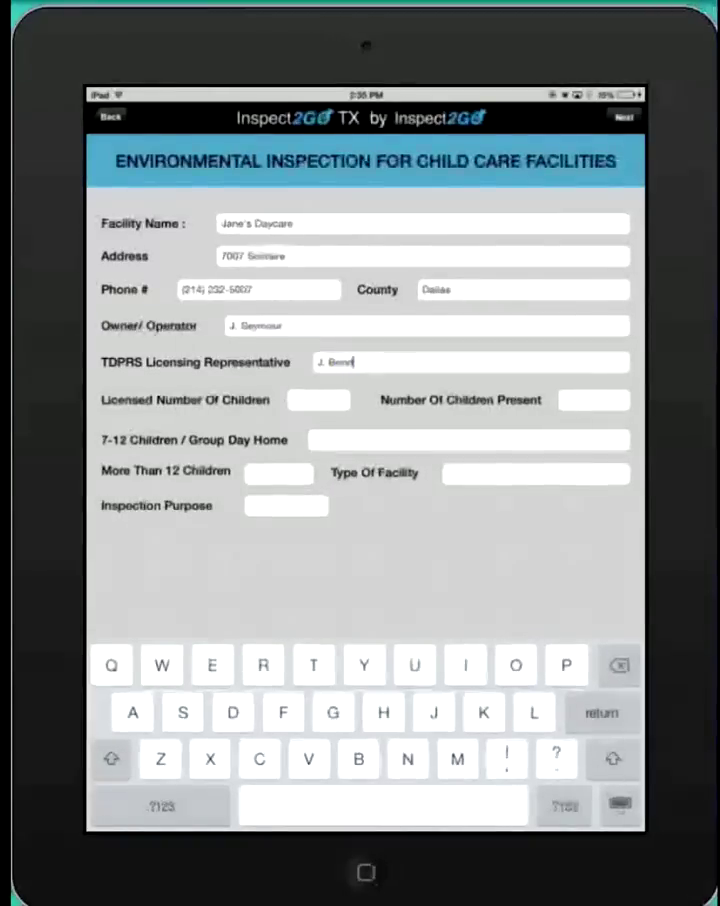
Enter 10 licensed and 9 present children, choose Day Care and Routine, and confirm
key(Tab)
text(10)
key(Tab)
text(9)
key(Tab)
click(457, 511)
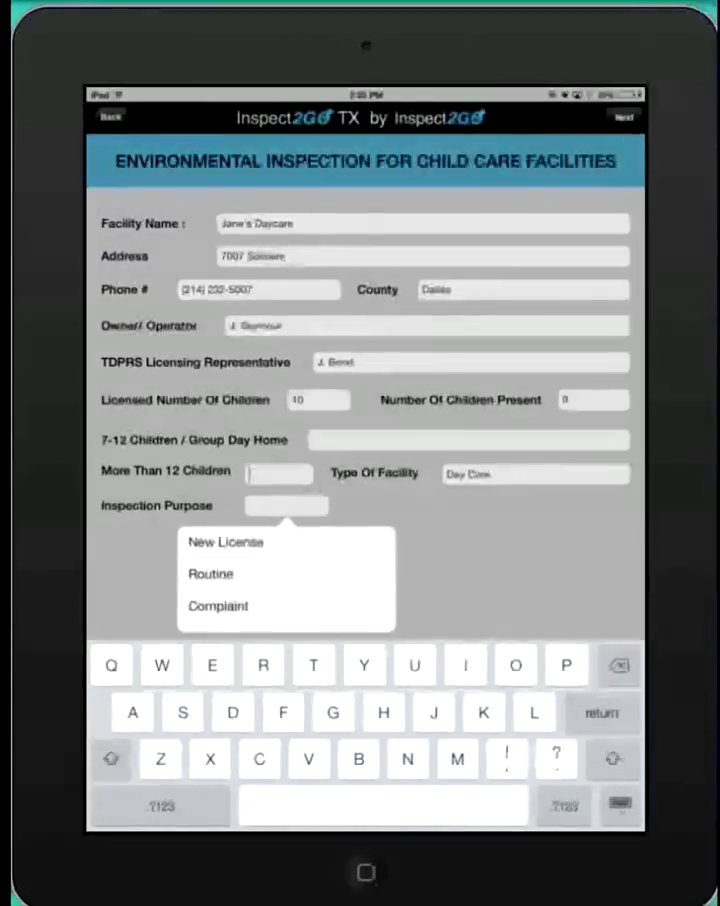
click(208, 574)
click(624, 117)
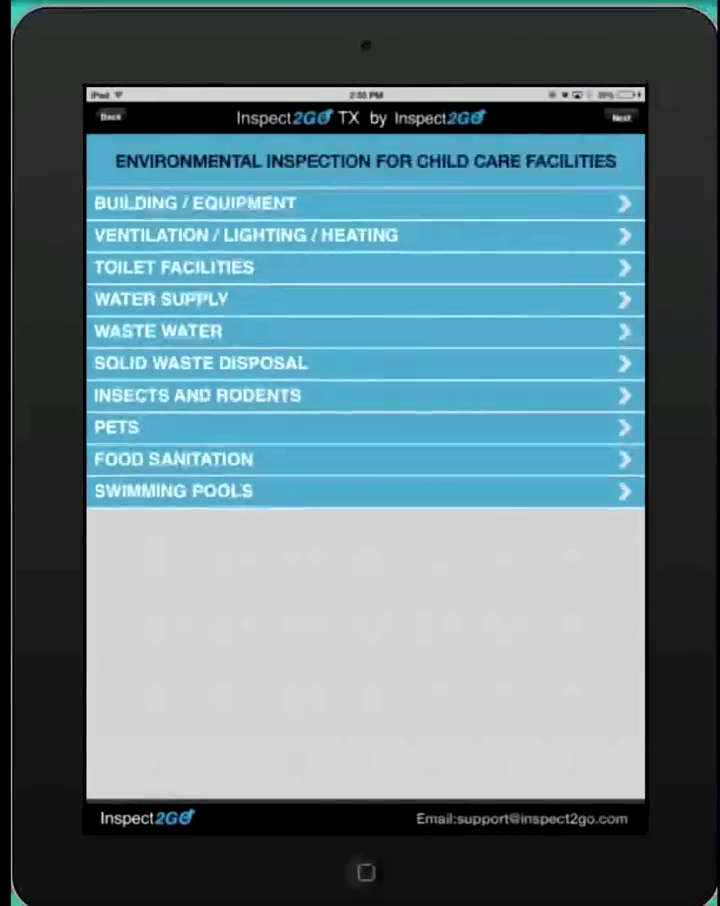
Open the Building / Equipment checklist and mark item 1 in compliance
click(365, 203)
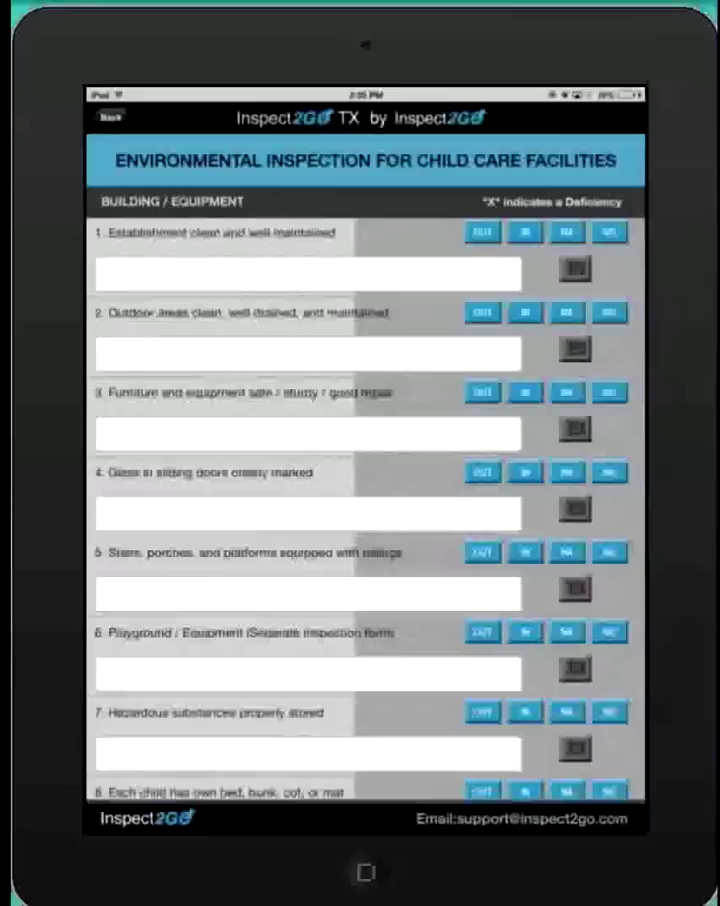
click(482, 232)
click(524, 232)
click(566, 232)
click(608, 232)
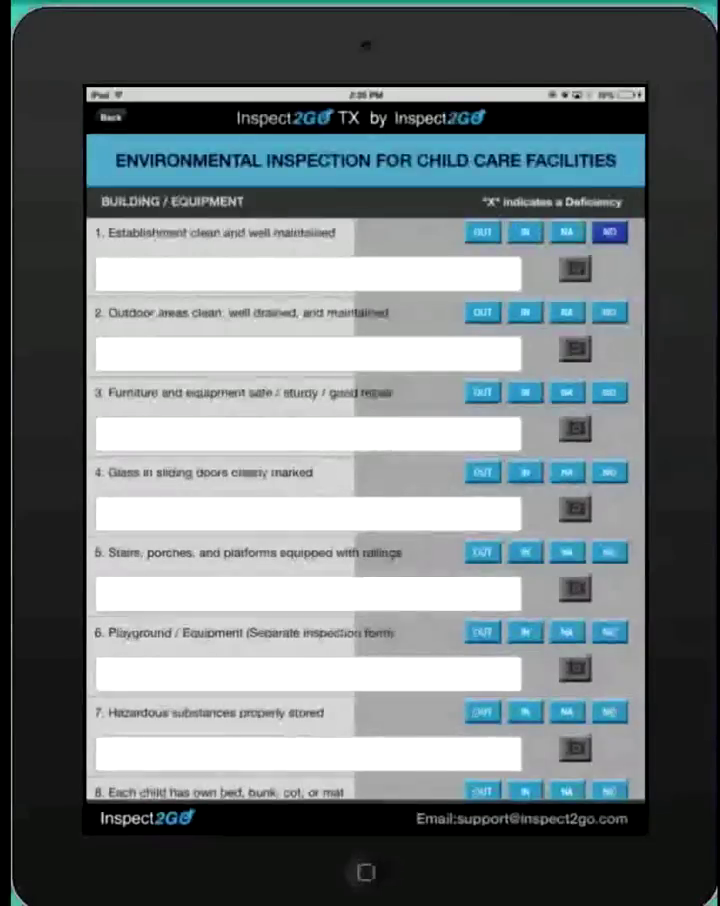
click(524, 232)
Mark items 2–4 and 6 in compliance and item 5 not applicable
click(524, 312)
click(524, 392)
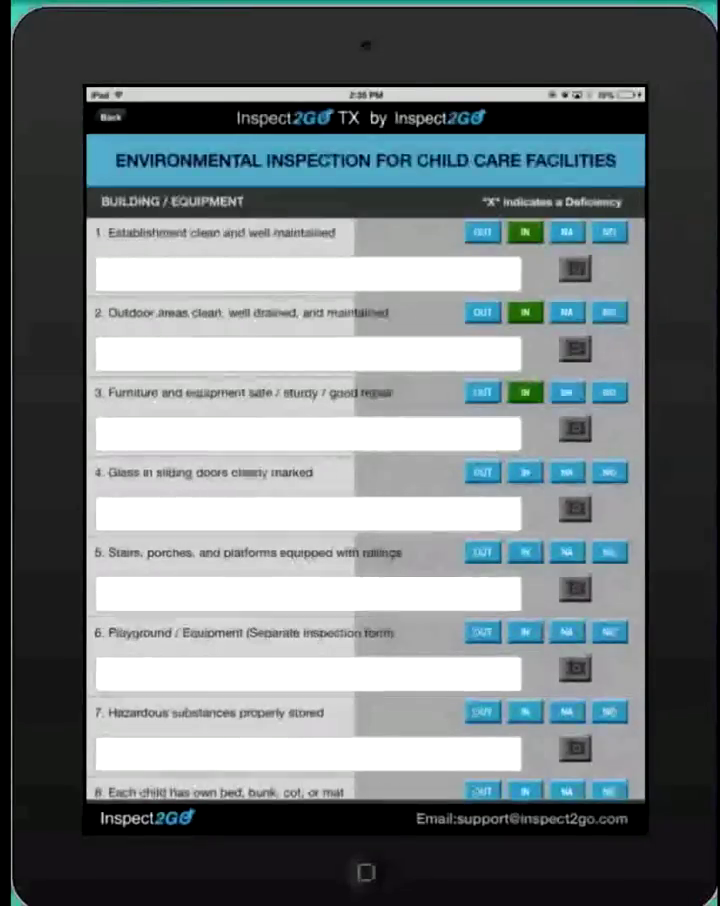
click(524, 472)
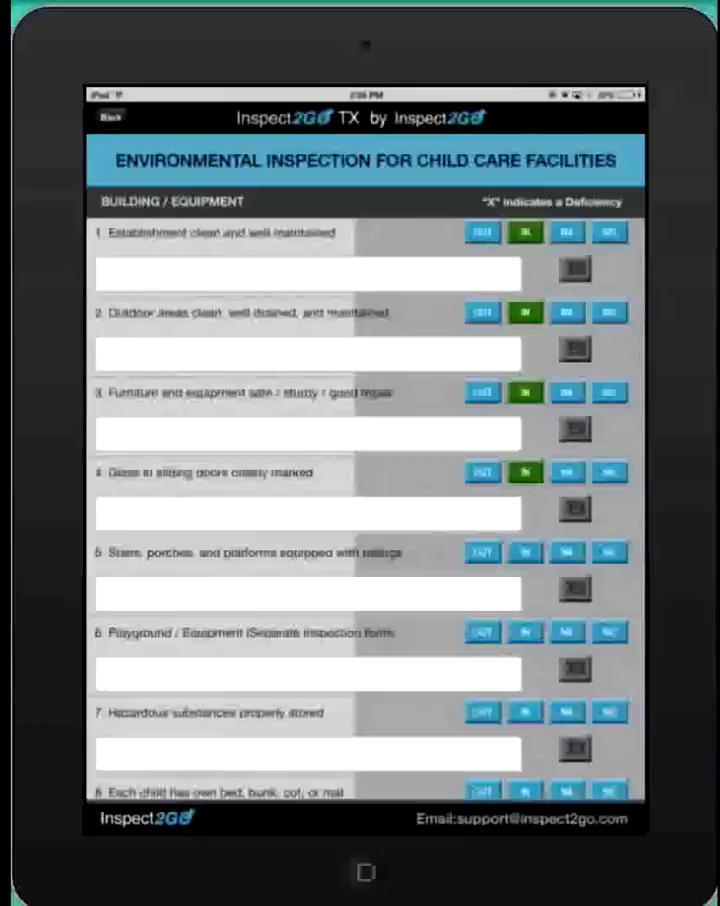
click(566, 552)
click(524, 632)
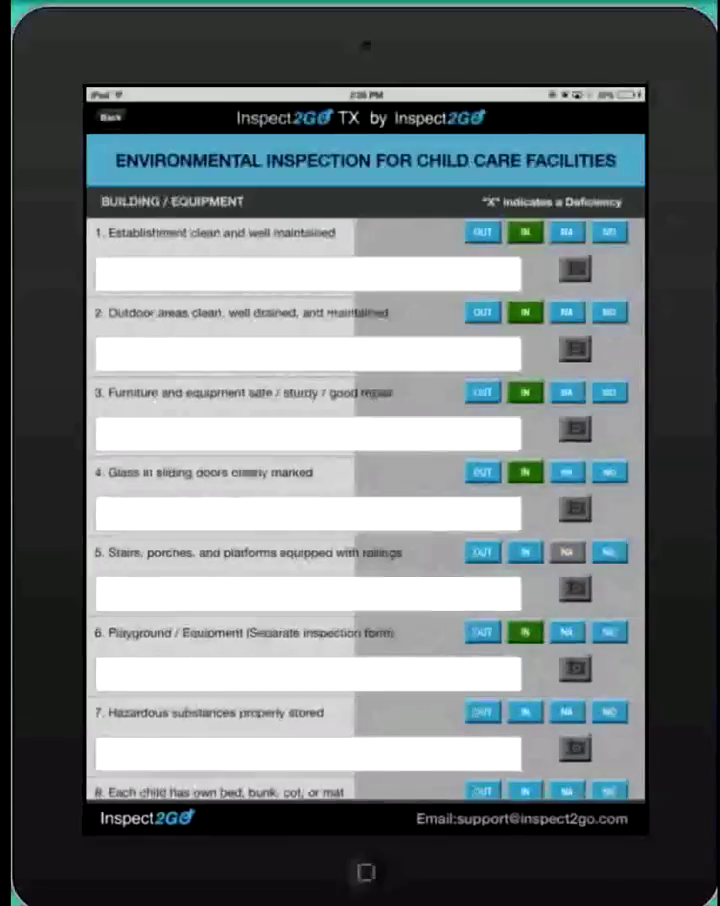
Mark item 7 out with the comment 'Cleaning chemicals left out'
click(483, 712)
text(Cl)
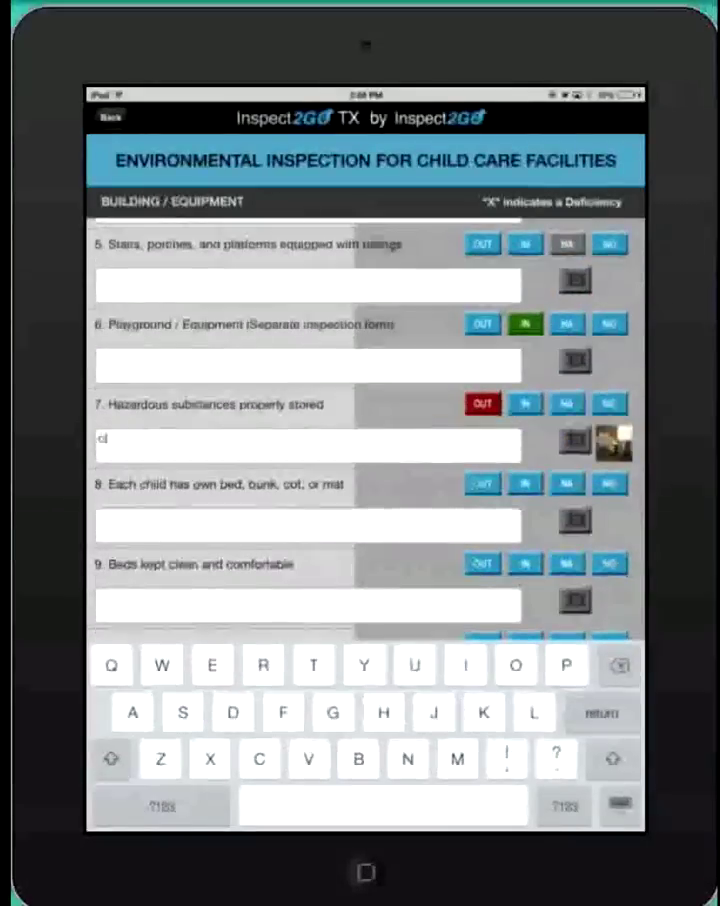
text(eaning chemicals nott out)
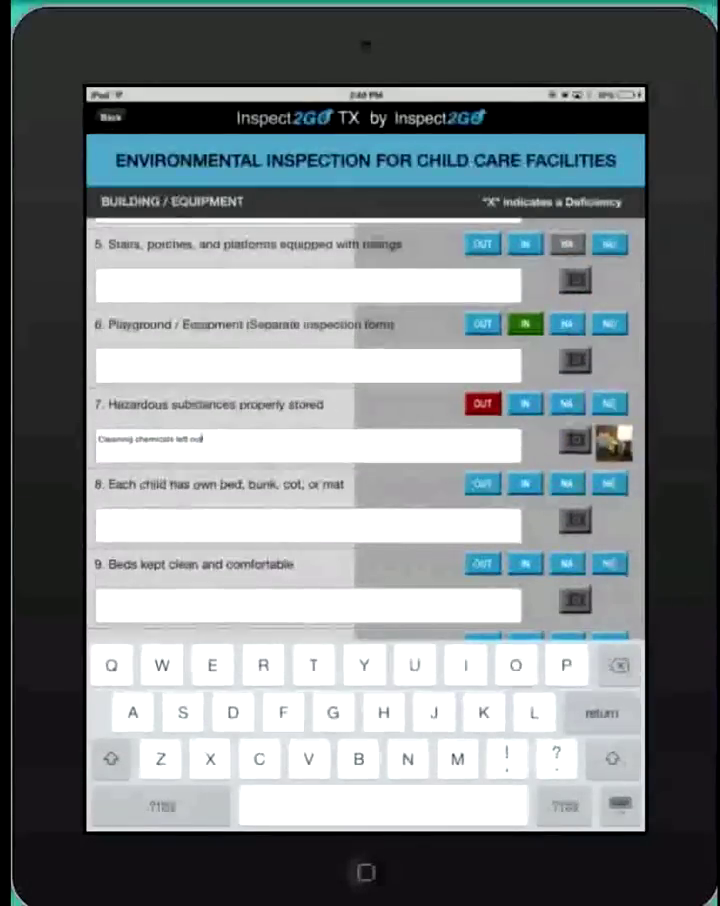
click(620, 803)
Mark items 8, 11, 12 and 13 in compliance
click(524, 483)
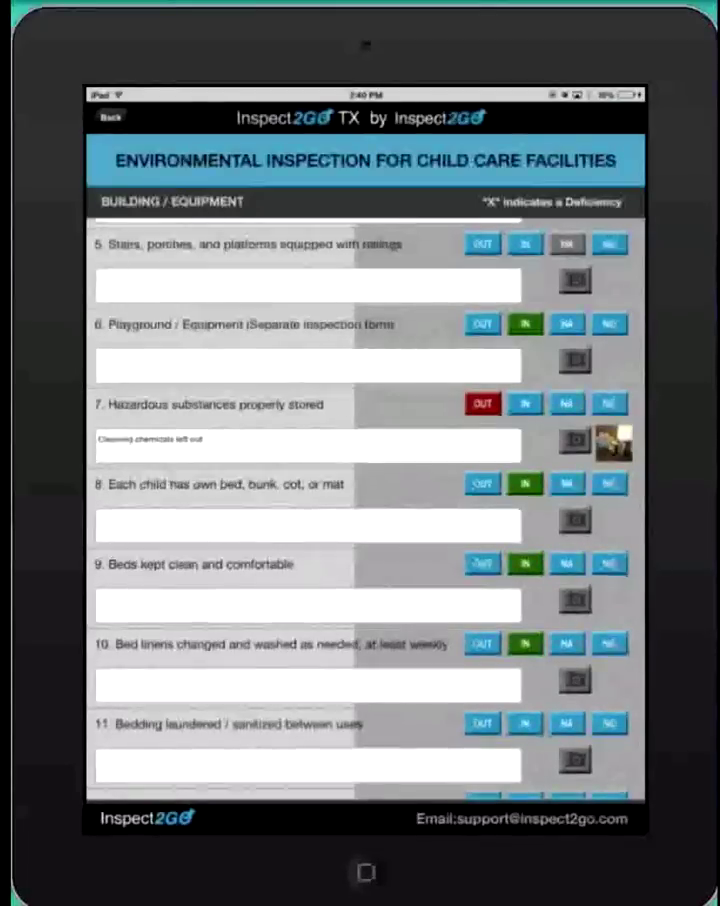
click(524, 723)
scroll(360, 500, down, 3)
scroll(360, 500, down, 2)
click(524, 574)
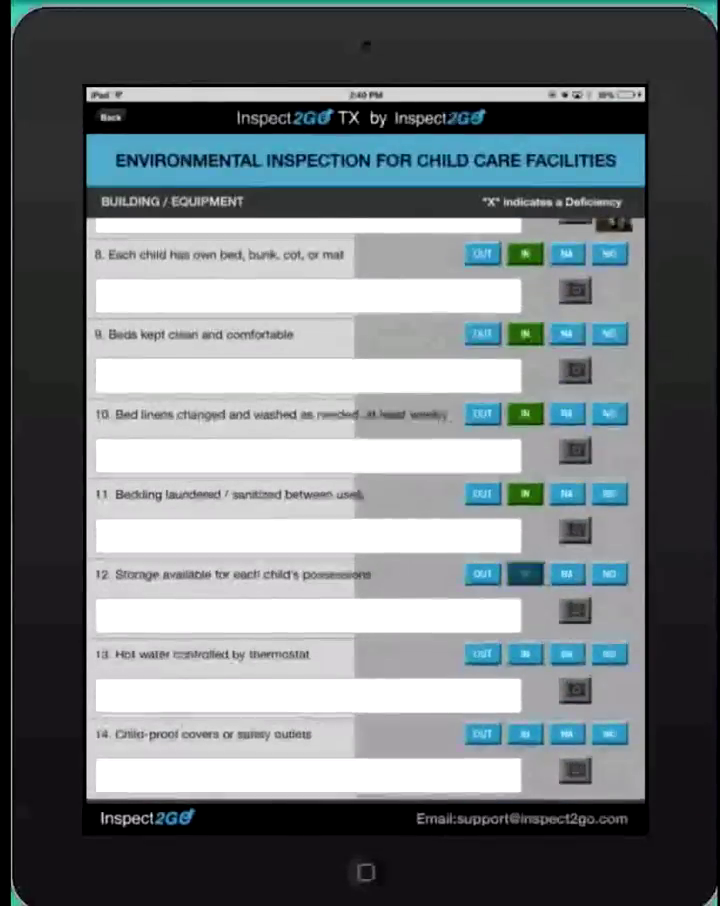
click(524, 654)
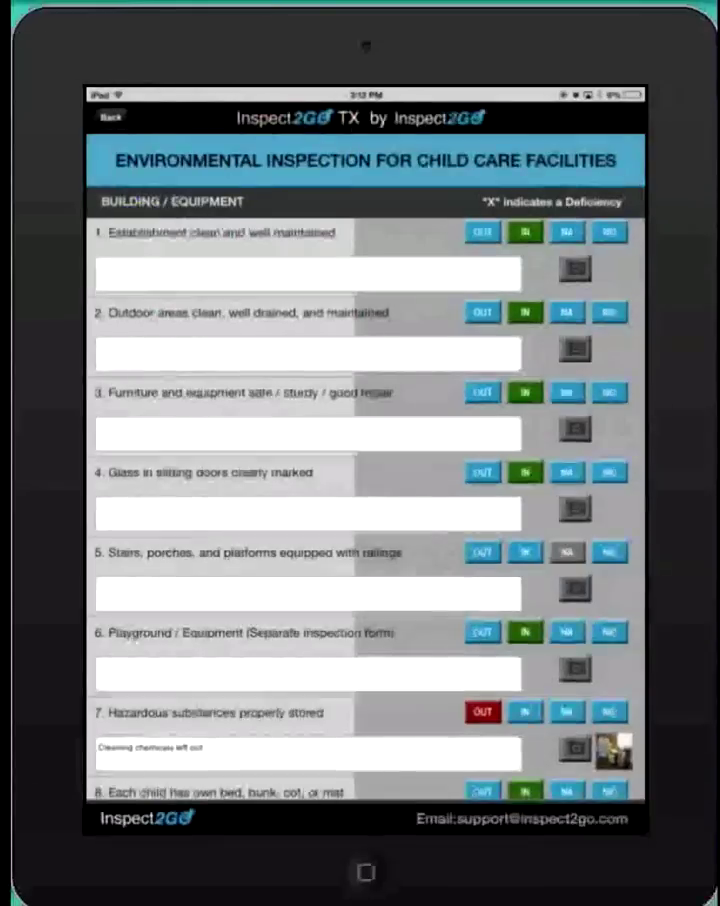
Attach a camera photo of the chair to item 3 with the comment 'Damaged chair'
click(575, 428)
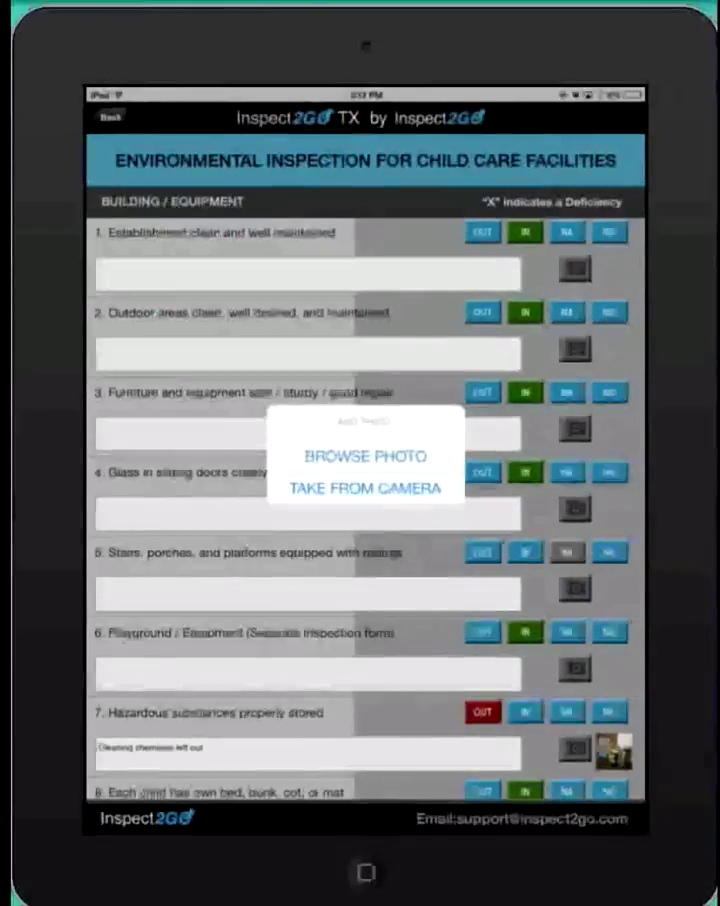
click(365, 488)
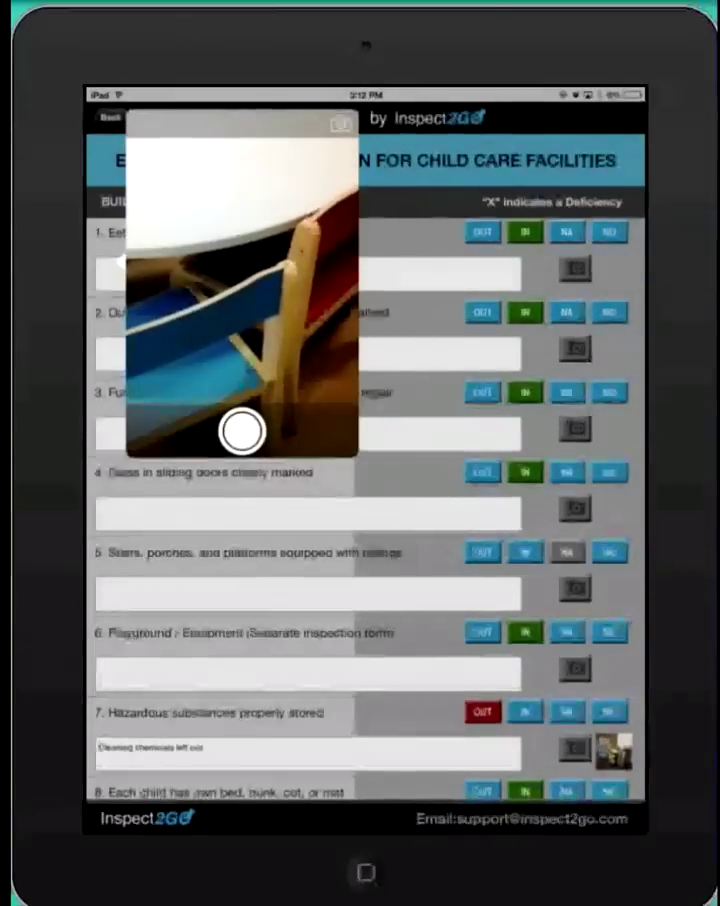
click(242, 432)
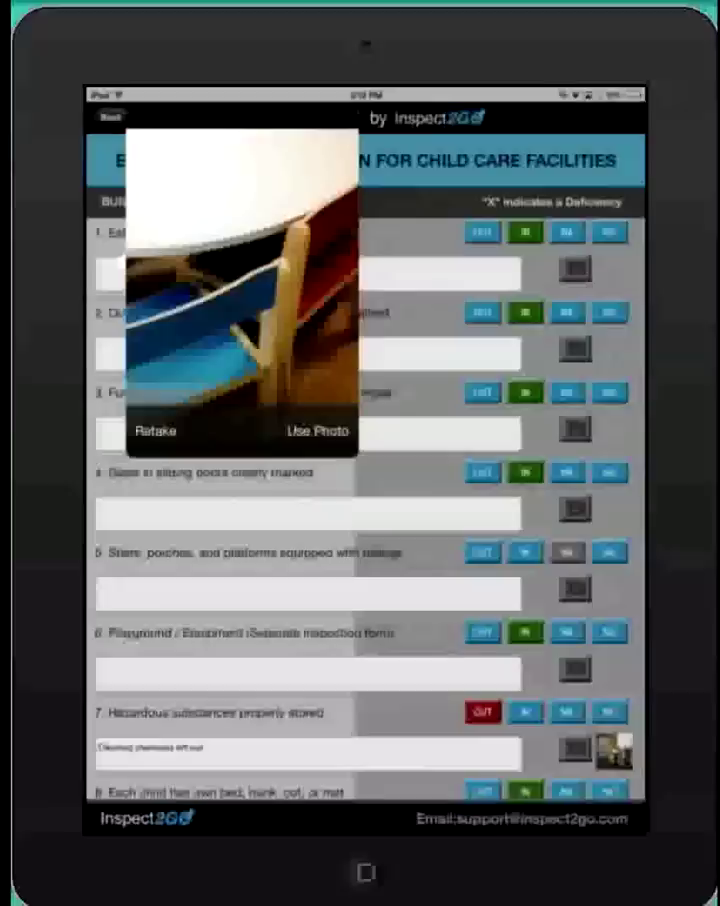
click(318, 431)
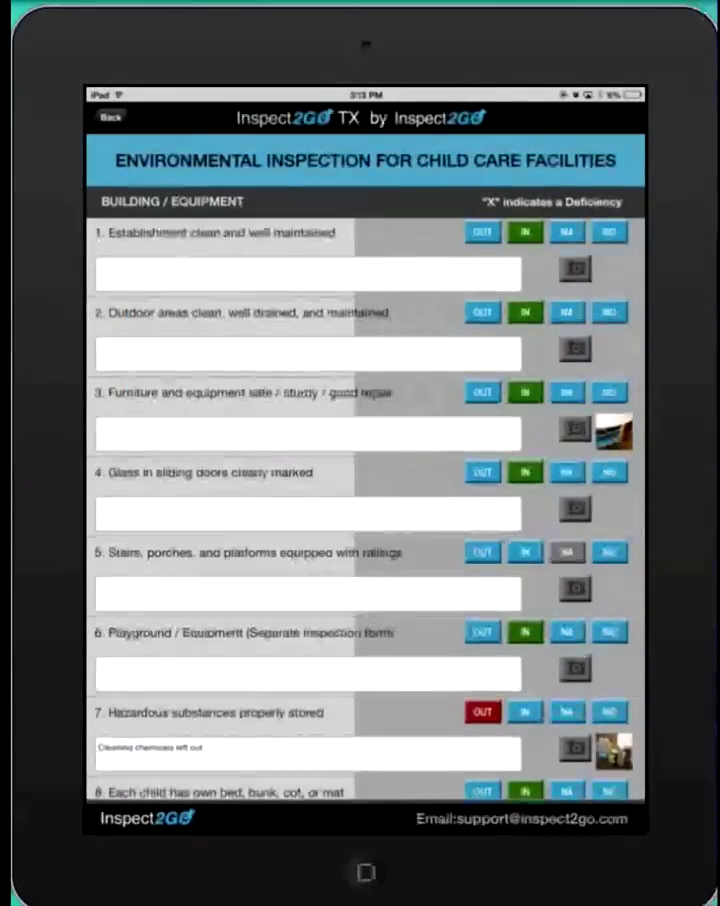
click(300, 433)
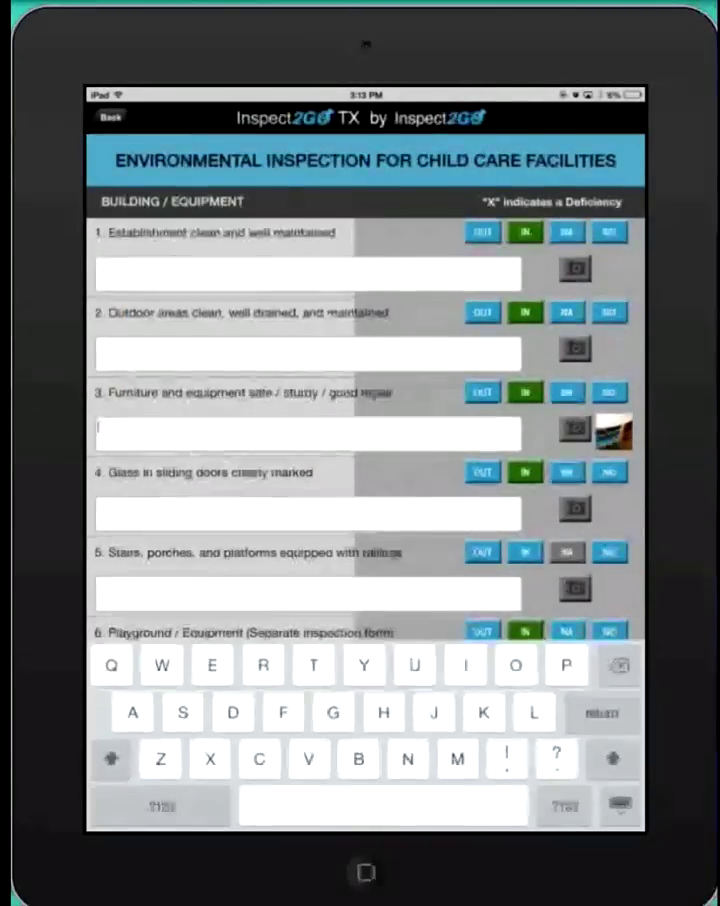
text(Damaged chair)
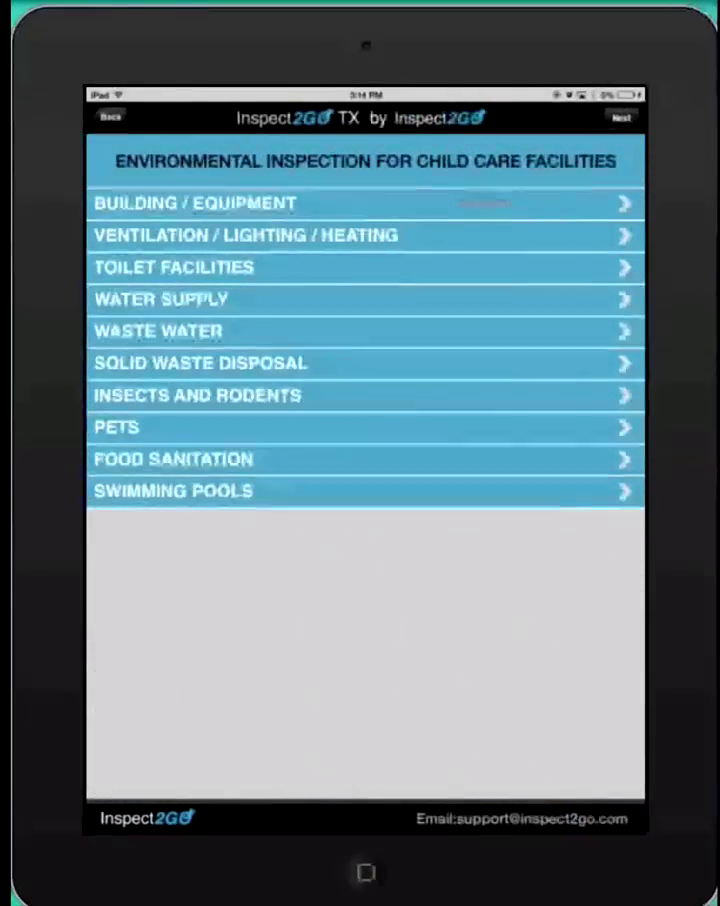
Mark Ventilation / Lighting / Heating items 15 and 16 in compliance
click(245, 235)
click(525, 232)
click(525, 312)
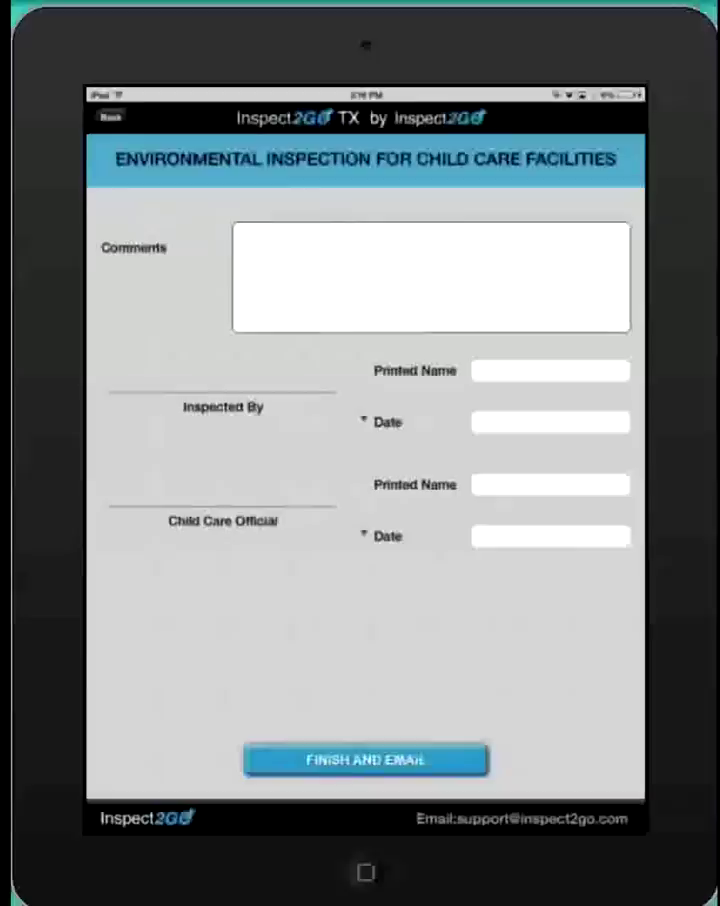
Add the comment 'Inform manager of chemicals and chairs' and sign as inspector
text(Inform me)
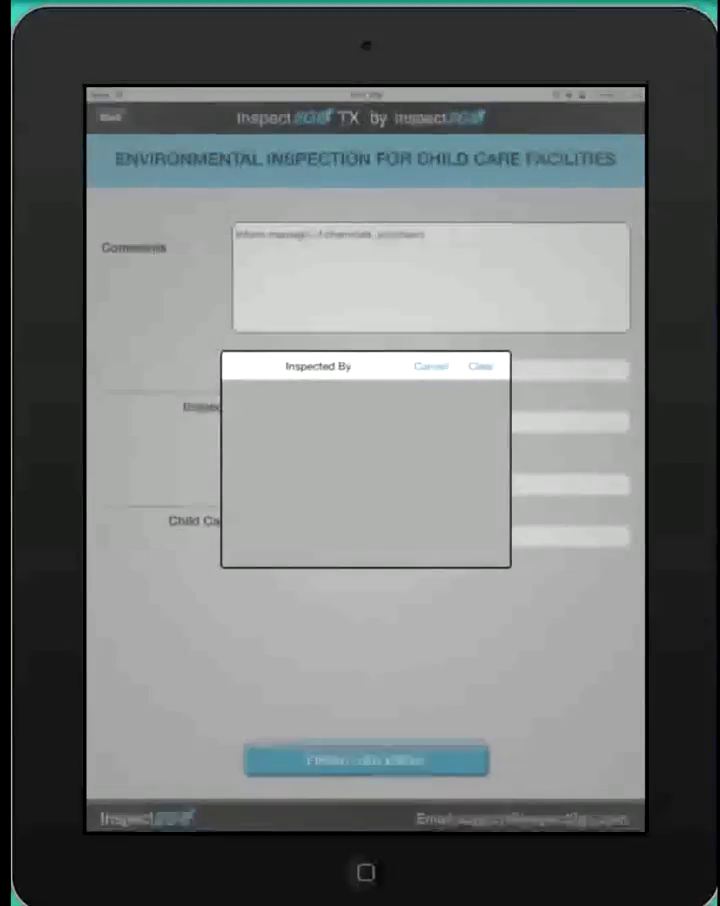
mouse_move(240, 440)
mouse_down()
mouse_move(295, 515)
mouse_move(350, 480)
mouse_move(330, 518)
mouse_up()
mouse_move(350, 485)
mouse_down()
mouse_move(415, 470)
mouse_move(465, 480)
mouse_up()
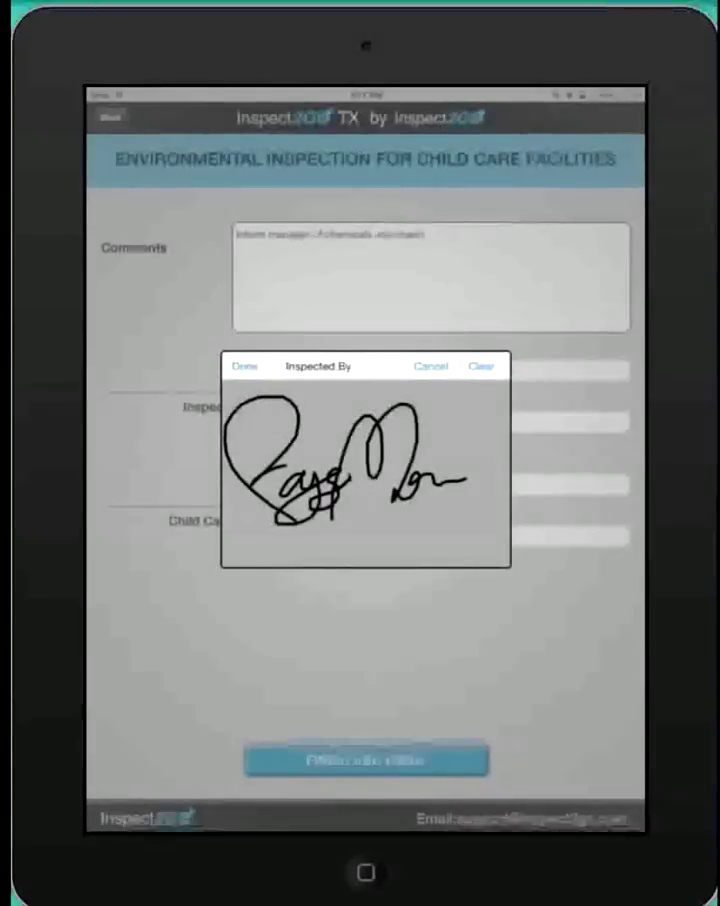
click(244, 366)
Enter the inspector's printed name and set the date to 03/01/2014
click(550, 370)
text(R. Moore)
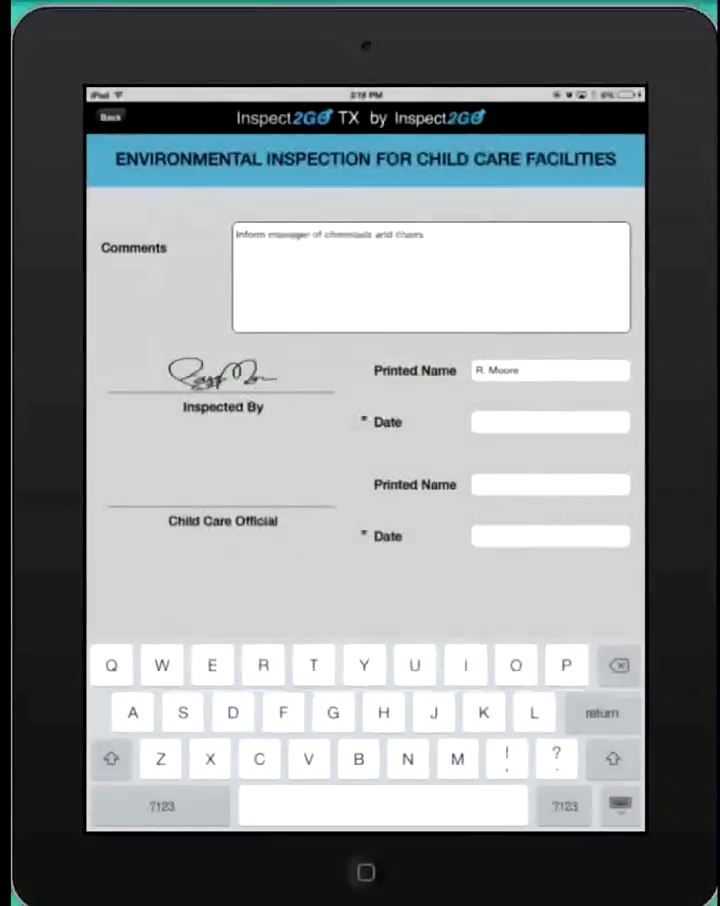
click(550, 421)
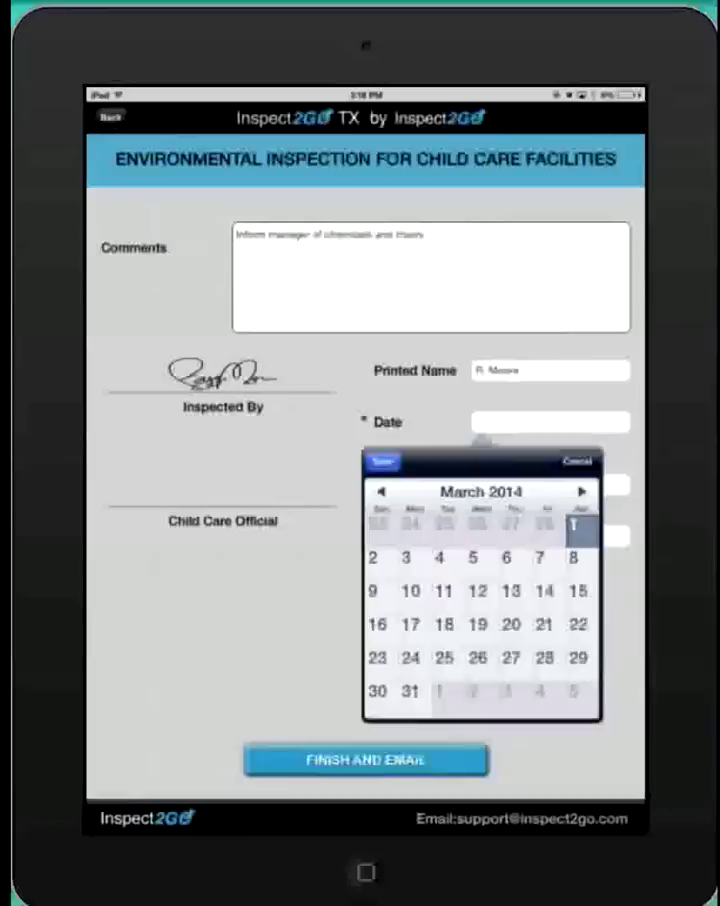
click(382, 461)
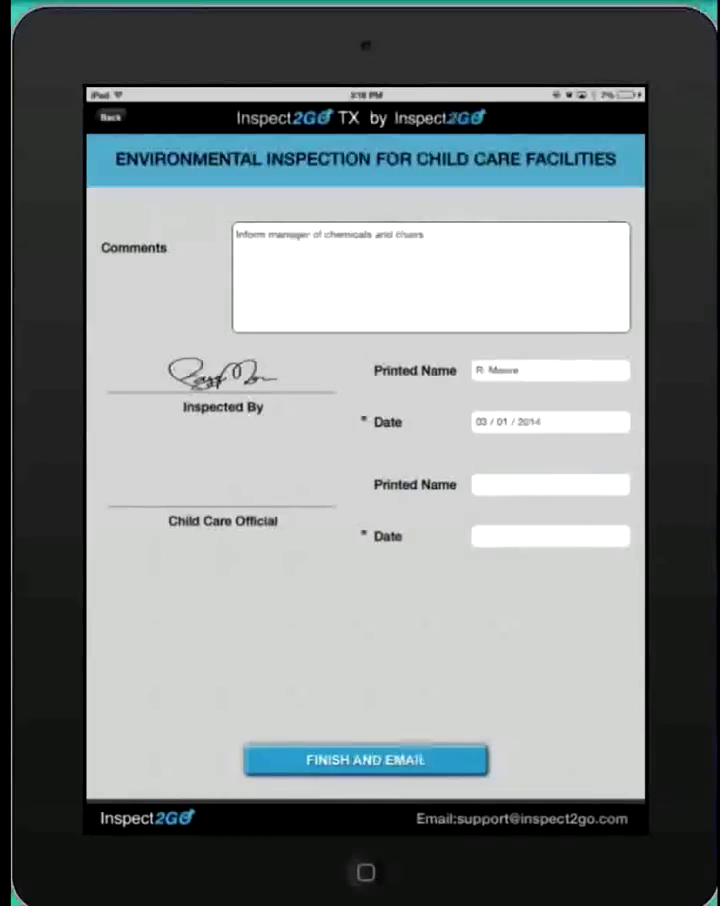
Sign as child care official, enter the official's printed name, and finish as a PDF report
click(222, 480)
mouse_move(238, 462)
mouse_down()
mouse_move(303, 492)
mouse_move(312, 470)
mouse_up()
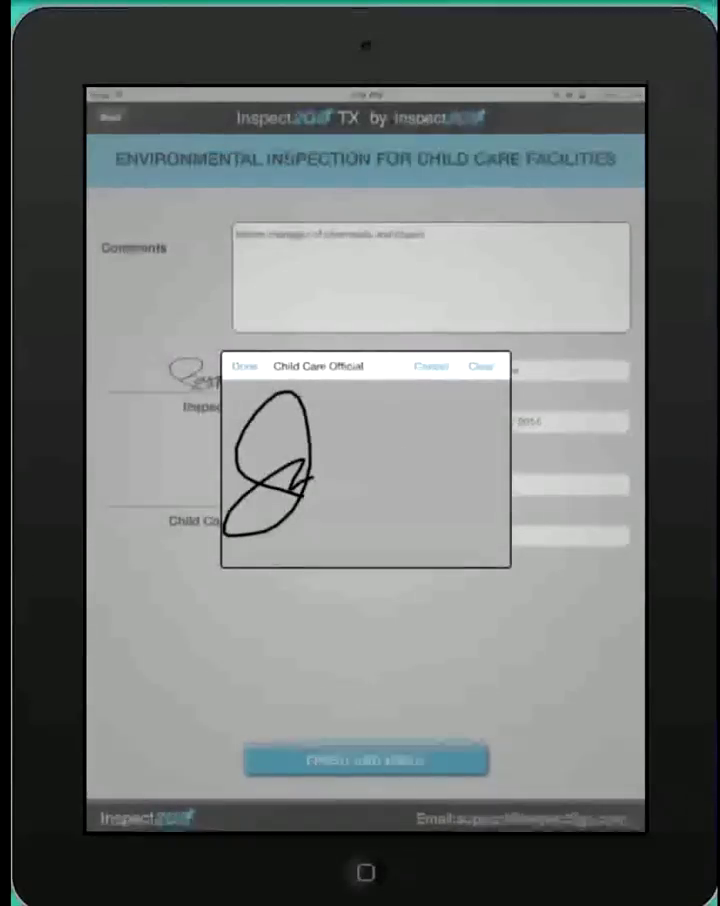
drag(410, 398, 292, 530)
drag(330, 494, 465, 477)
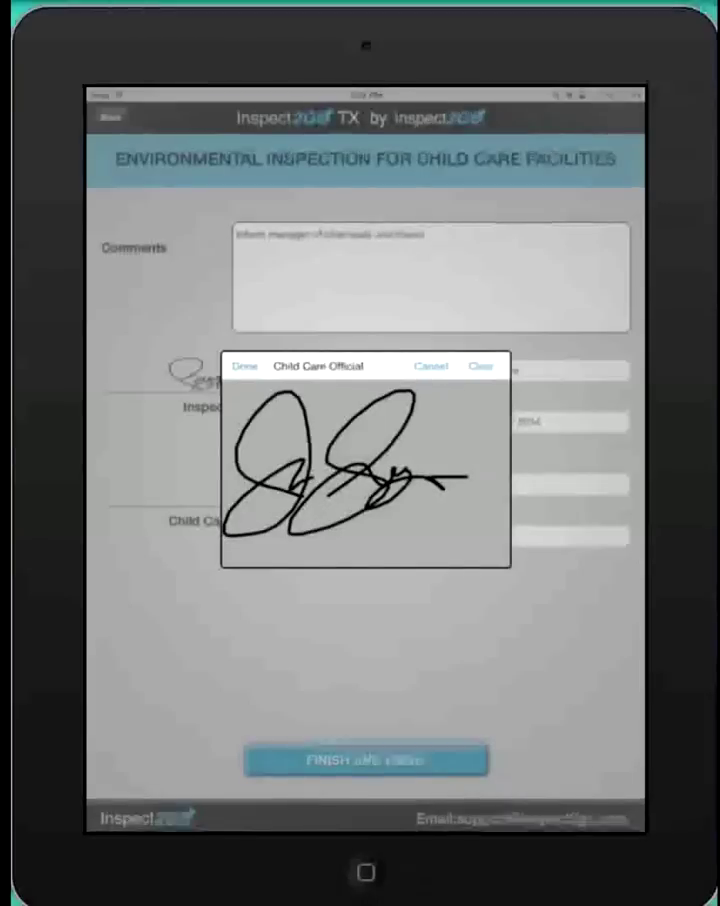
click(244, 366)
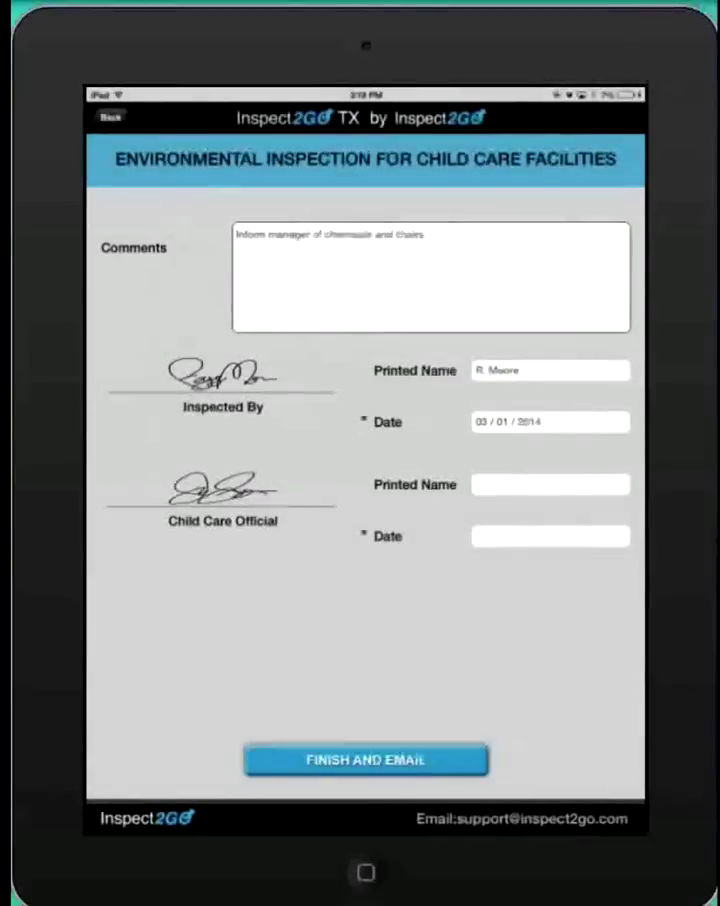
click(550, 485)
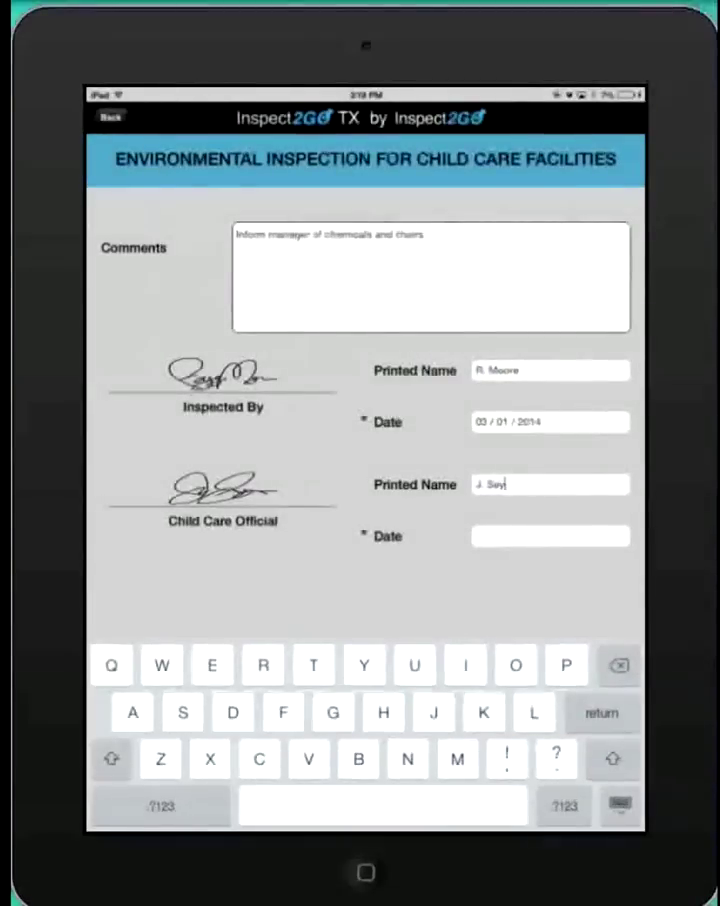
click(366, 758)
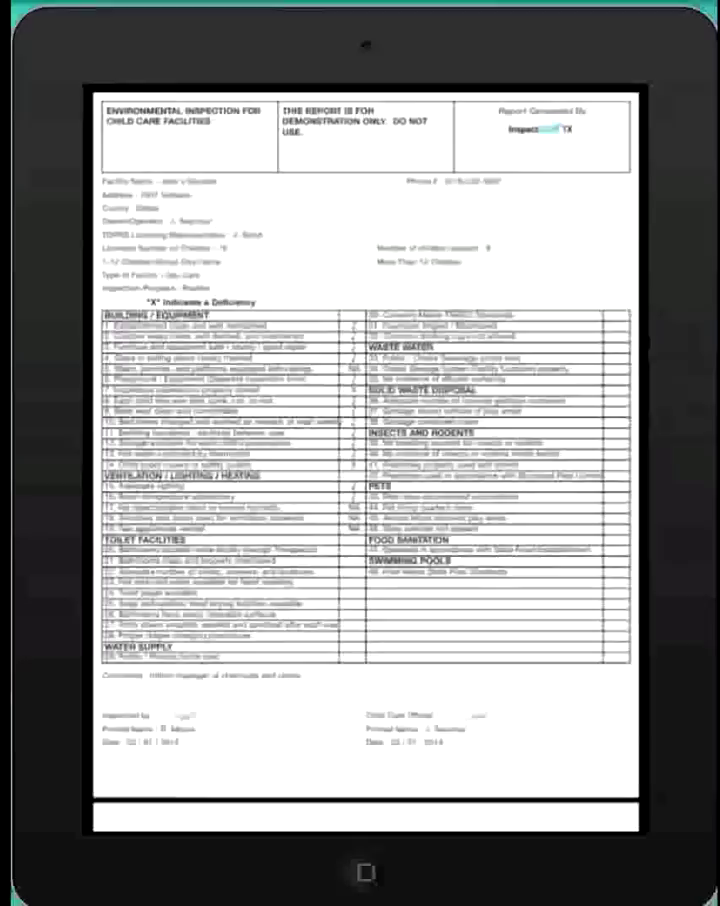
Scroll through the PDF report's pages to review the deficiency comments and photos
scroll(365, 450, down, 5)
scroll(365, 450, down, 5)
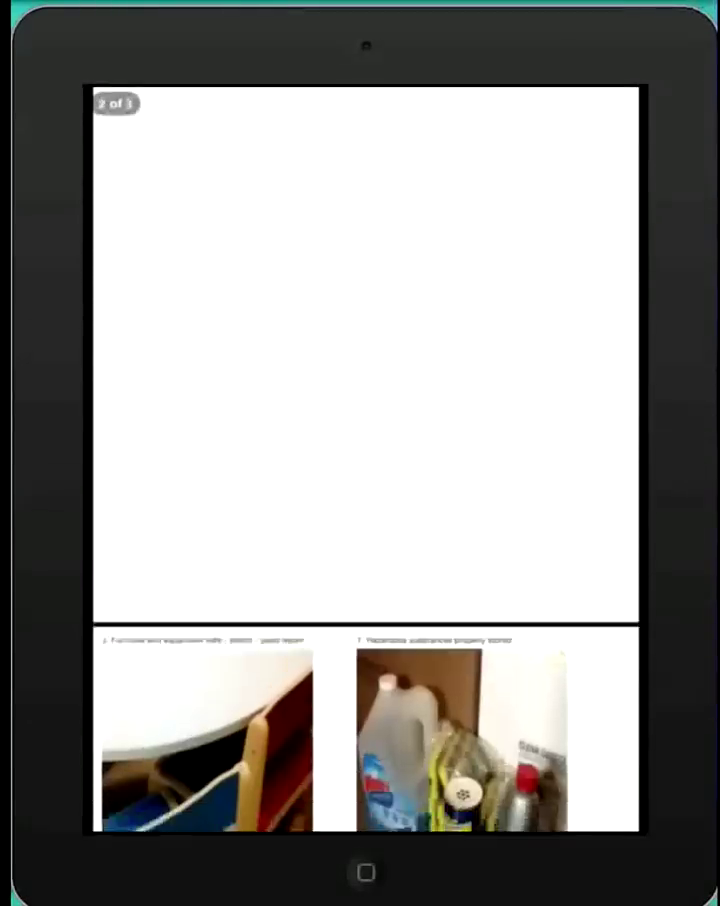
scroll(365, 450, down, 3)
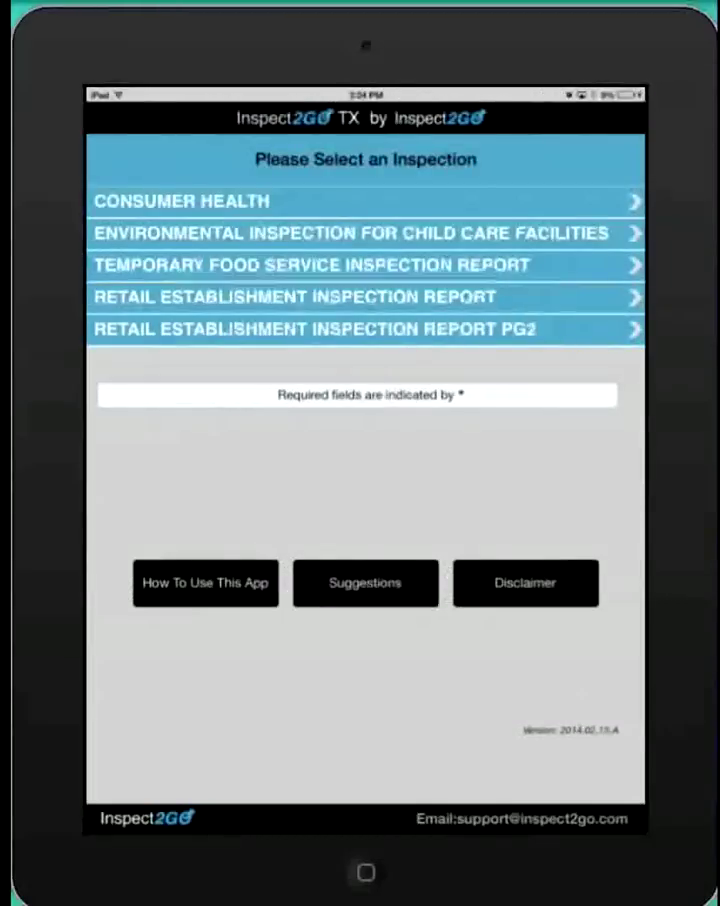
click(180, 201)
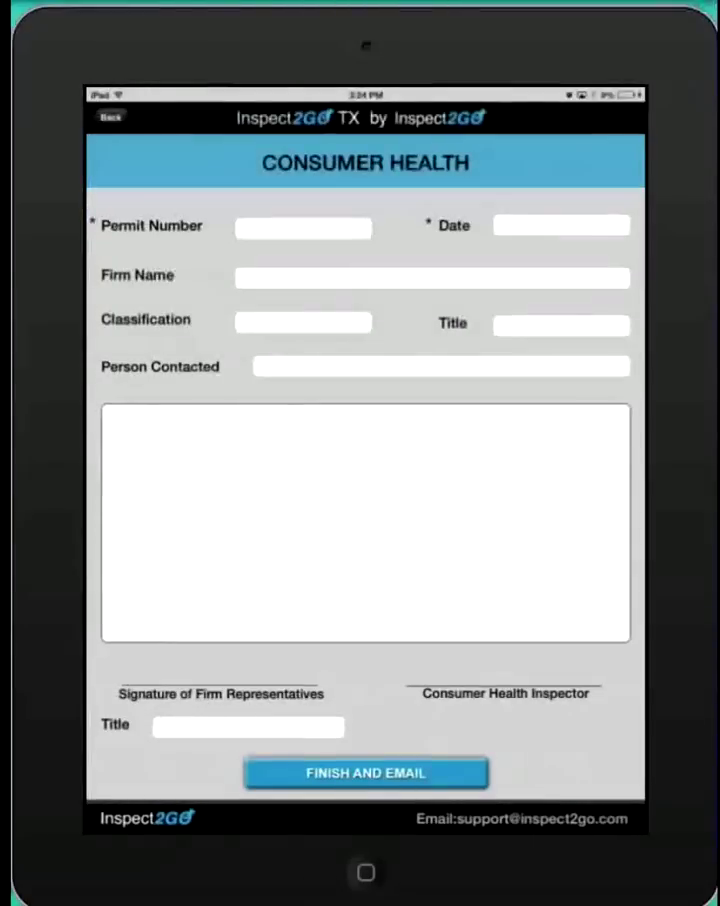
click(110, 117)
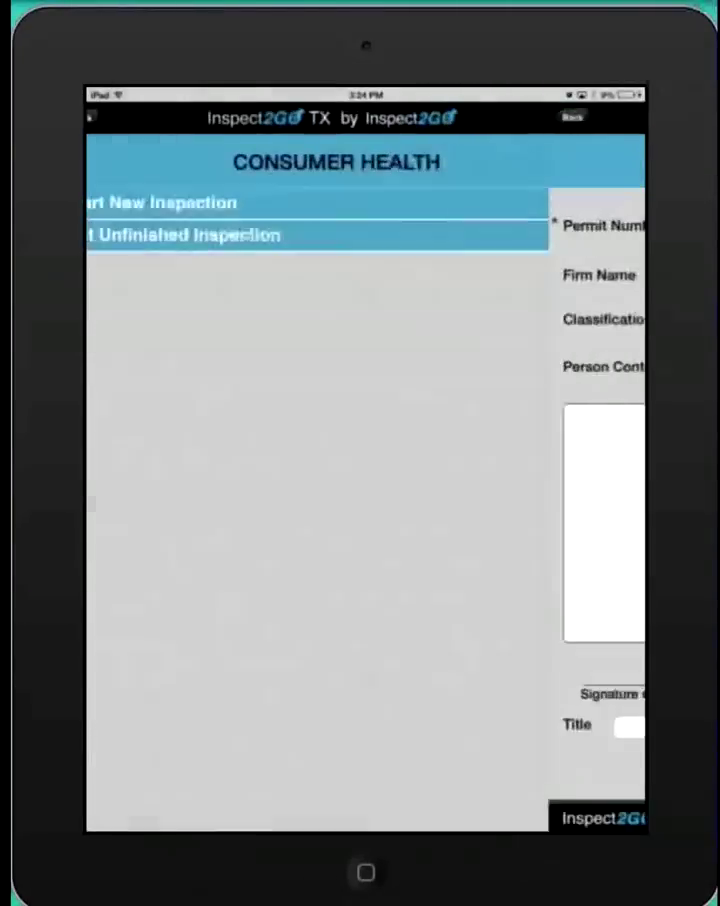
click(312, 265)
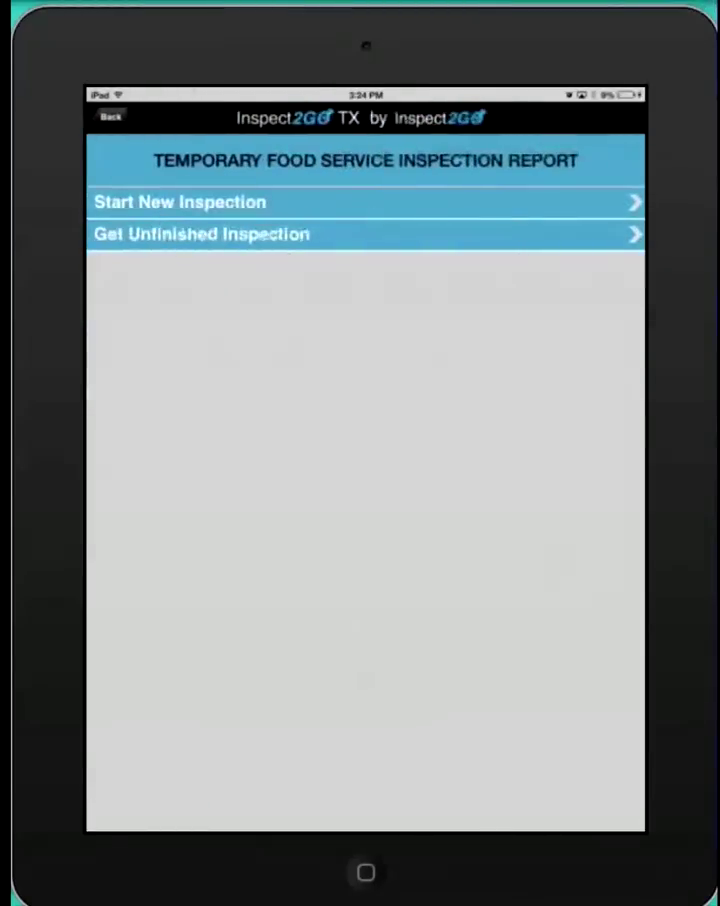
click(180, 201)
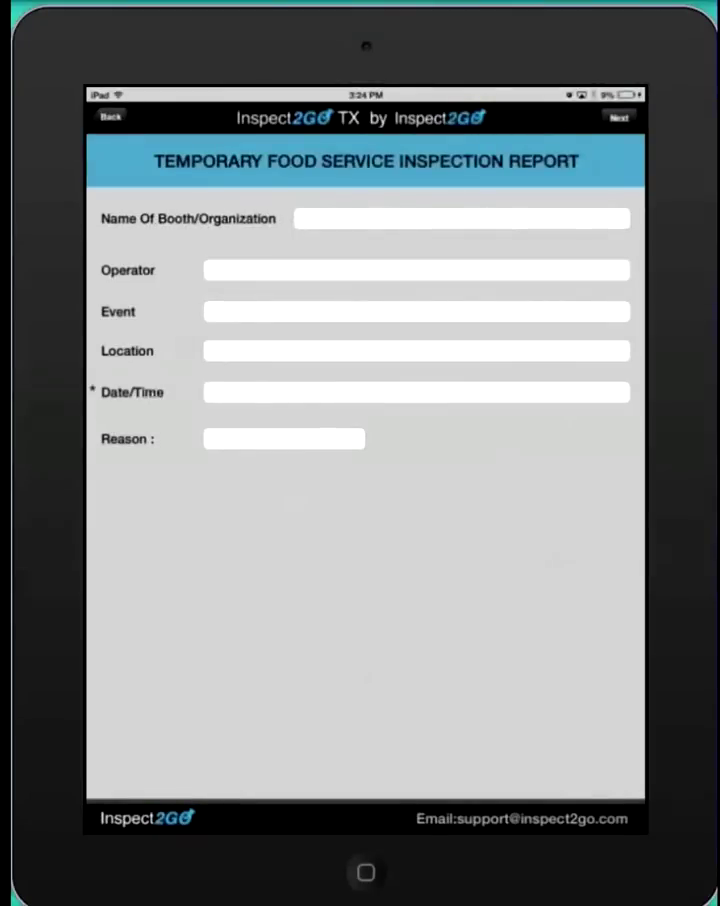
click(110, 116)
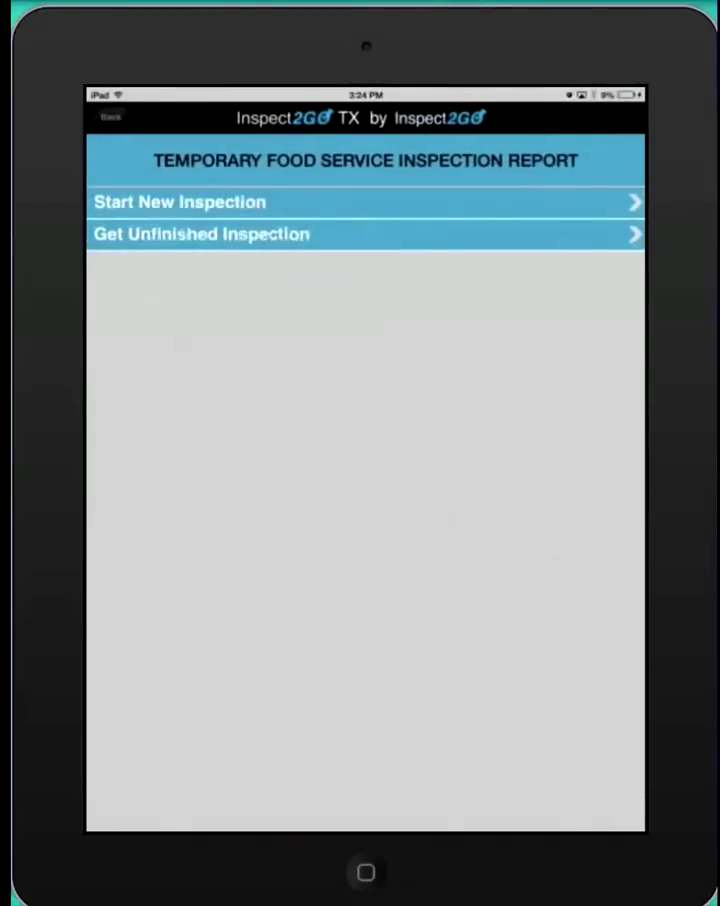
click(110, 116)
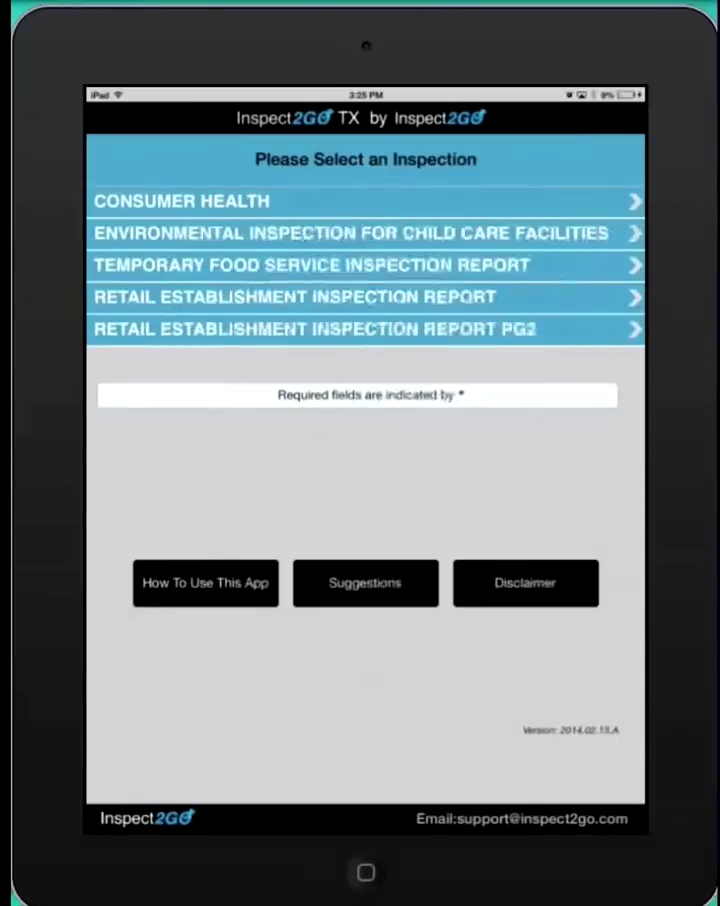
Start a new Retail Establishment inspection dated 03/01/2014
click(295, 297)
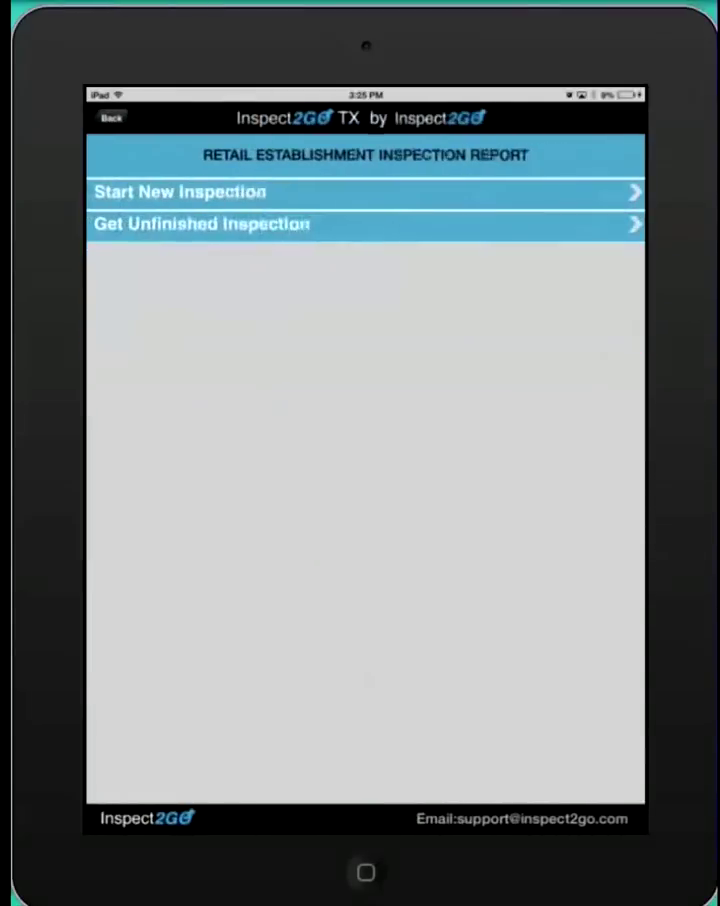
click(180, 192)
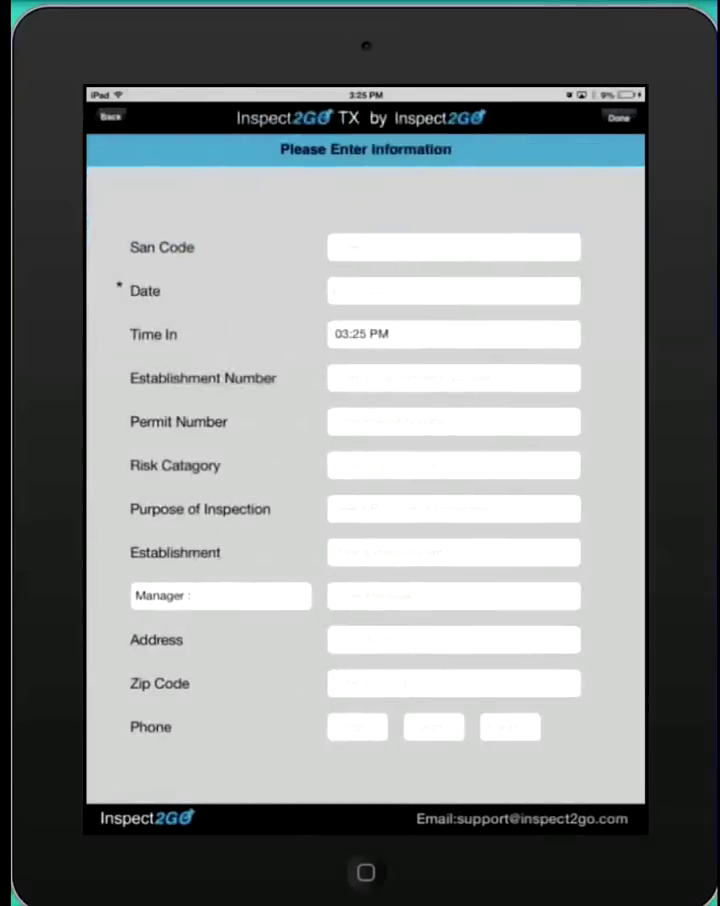
click(453, 290)
click(348, 324)
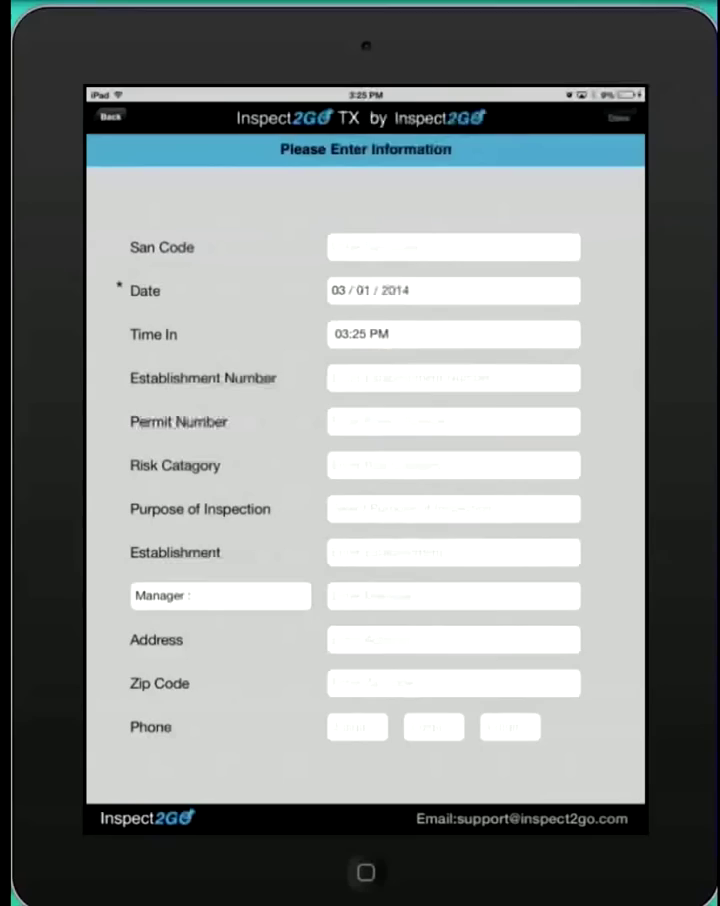
click(619, 117)
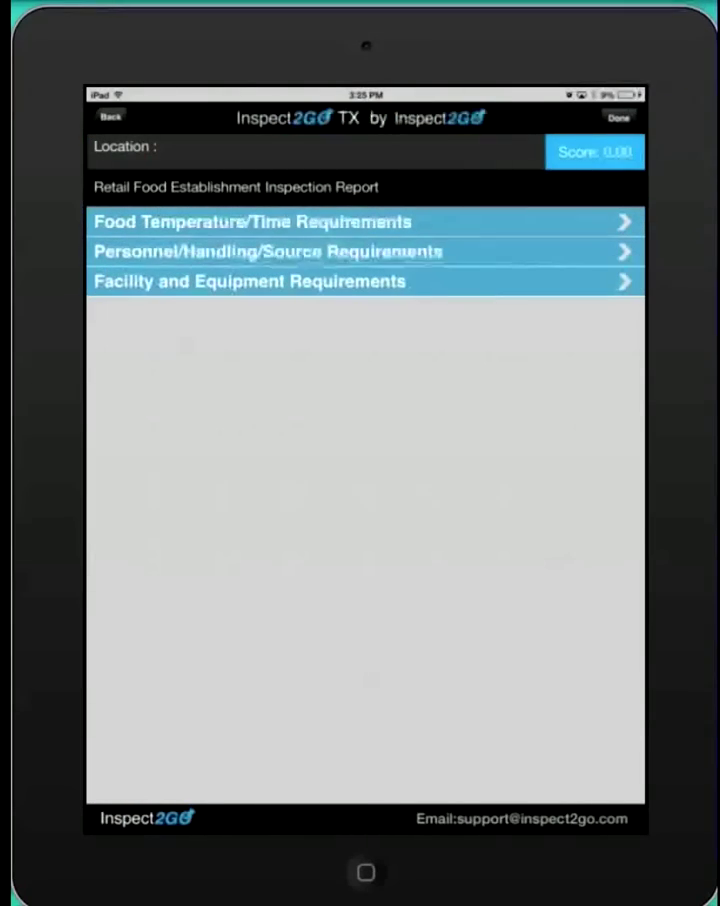
Open Food Temperature/Time Requirements and view the help for items 1 and 2 (Cold Hold)
click(252, 221)
click(333, 245)
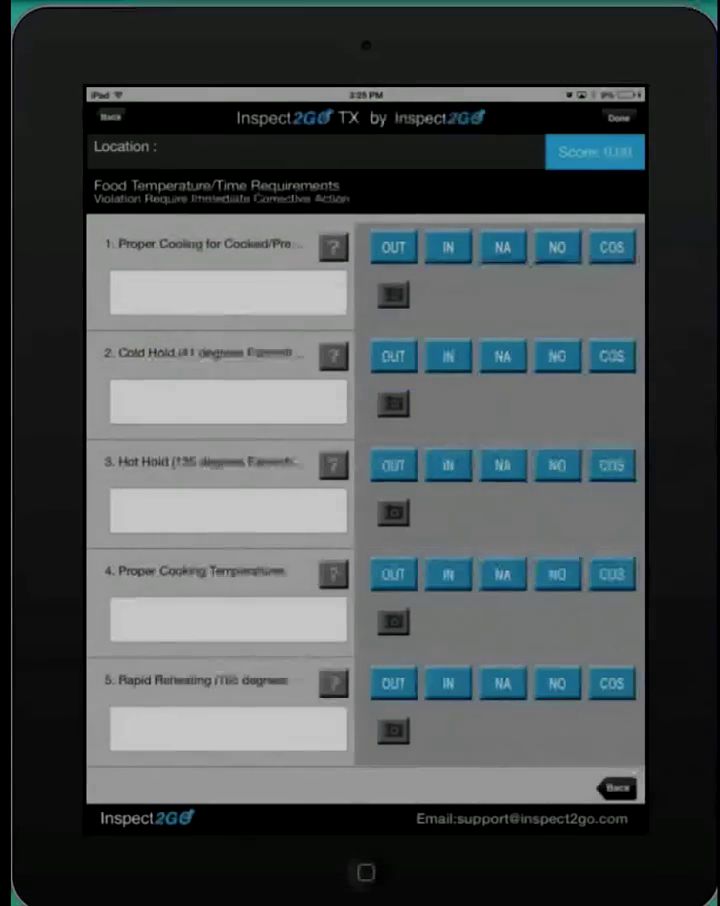
click(333, 354)
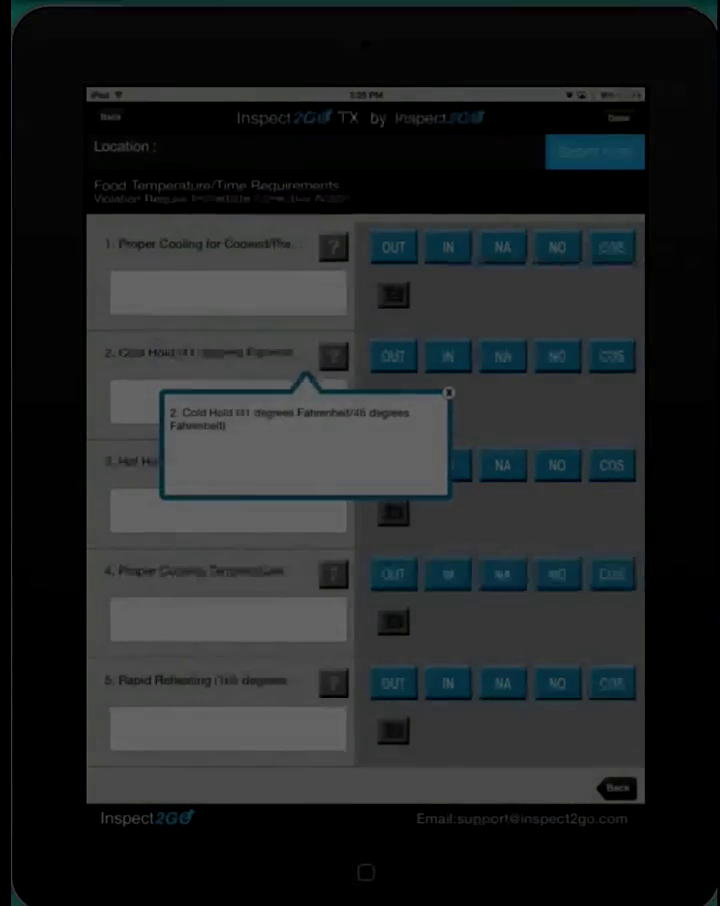